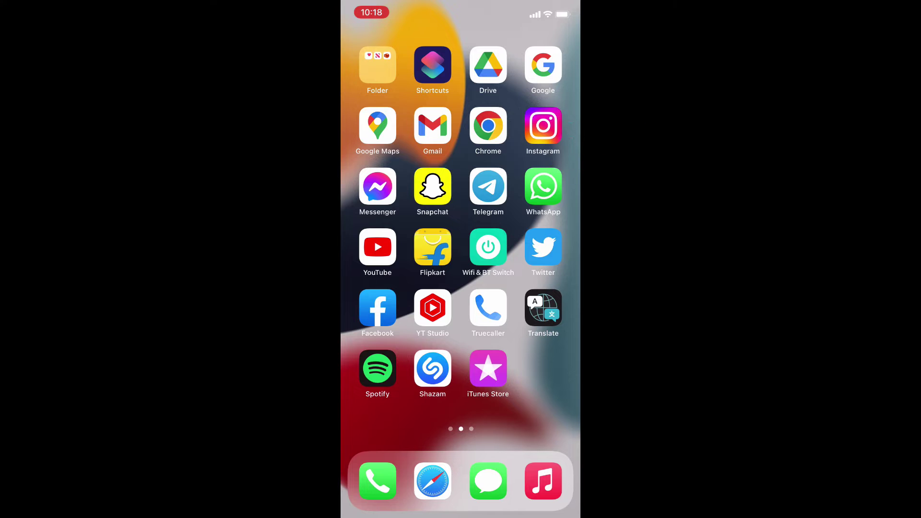
- Reach the Two-Step Verification page via WhatsApp Settings > Account
{"action": "left_click", "coordinate": [542, 187]}
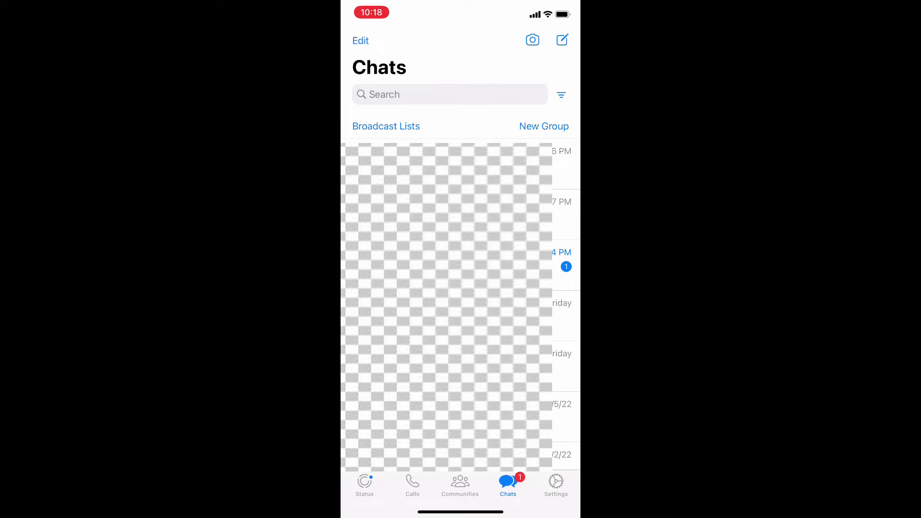
{"action": "left_click", "coordinate": [556, 486]}
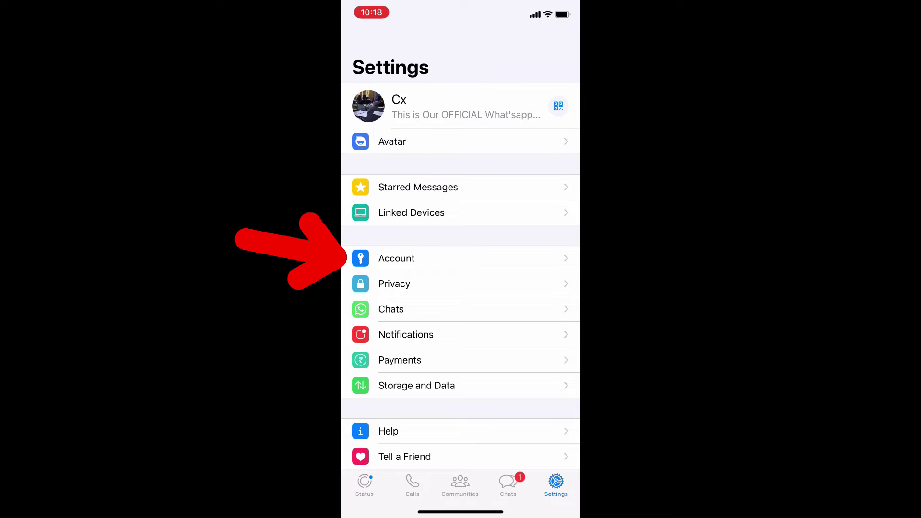
{"action": "left_click", "coordinate": [397, 259]}
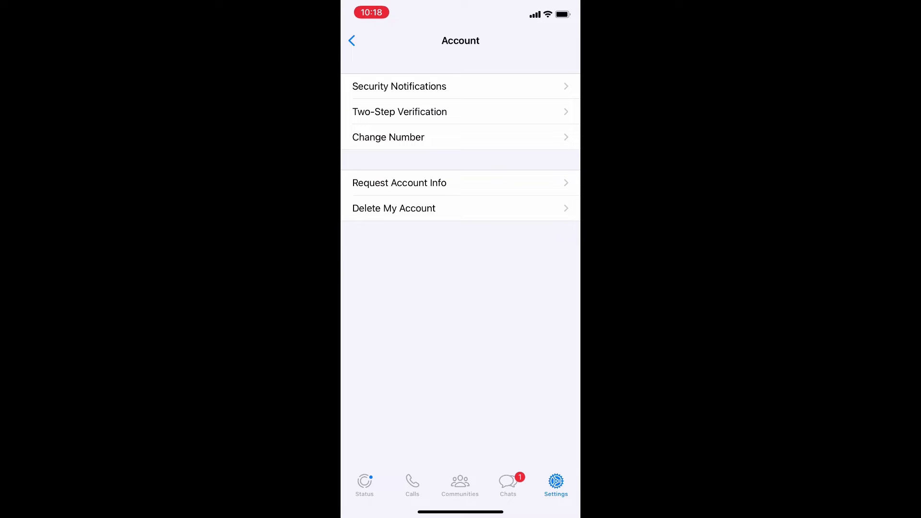
{"action": "left_click", "coordinate": [399, 111]}
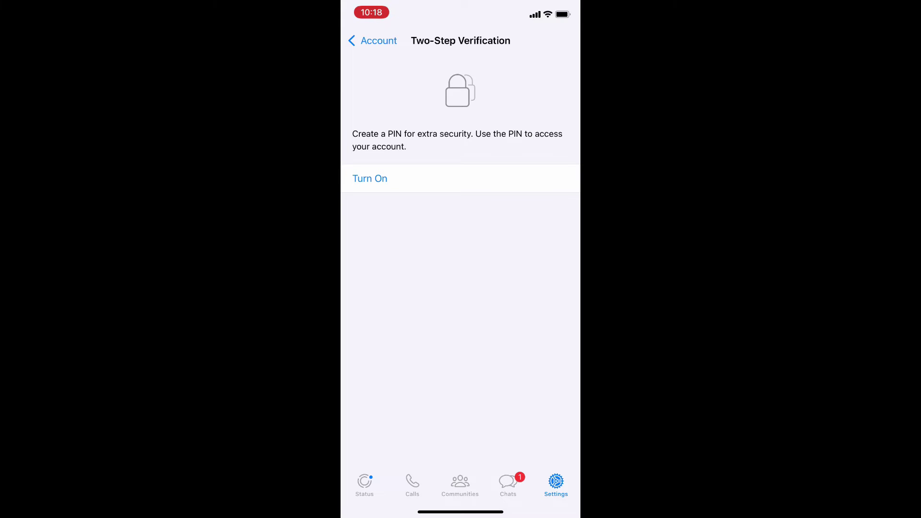
- Turn on two-step verification and set a six-digit PIN to reach the email screen
{"action": "left_click", "coordinate": [369, 179]}
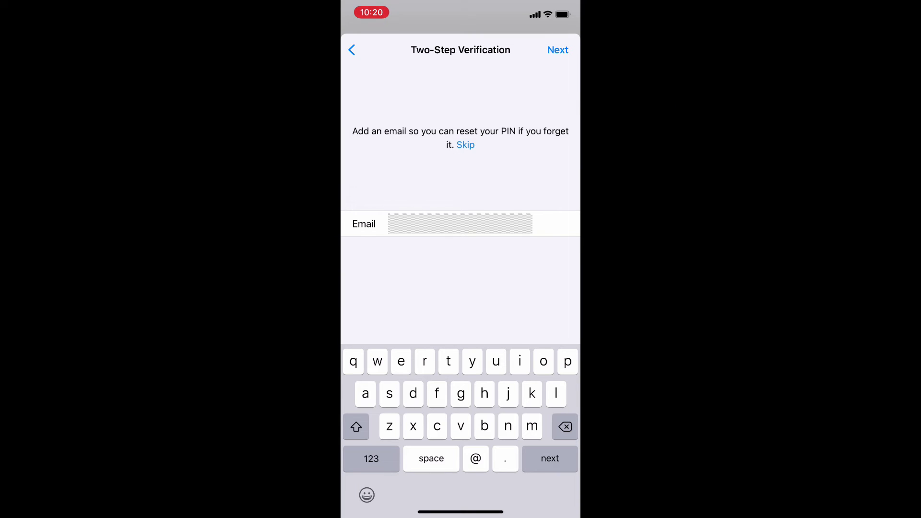
- Submit and confirm the recovery email, finishing with two-step verification on
{"action": "key", "text": "Return"}
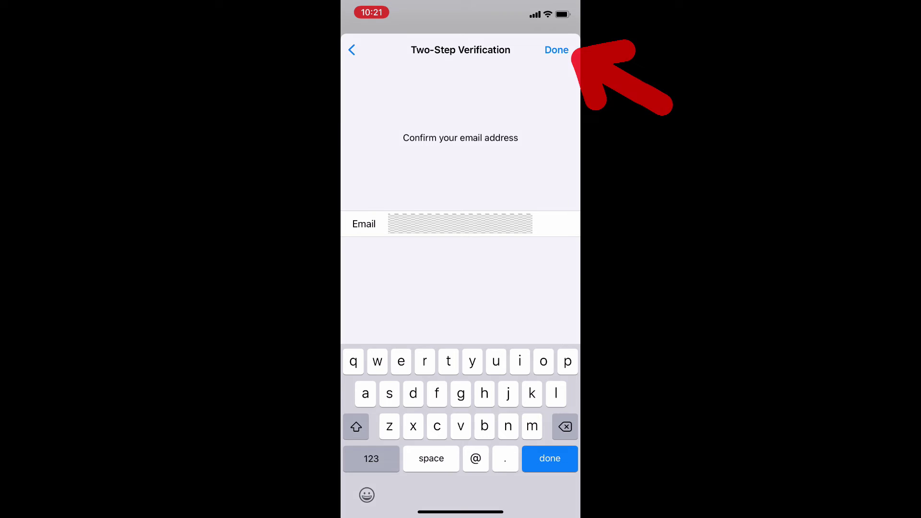
{"action": "key", "text": "Return"}
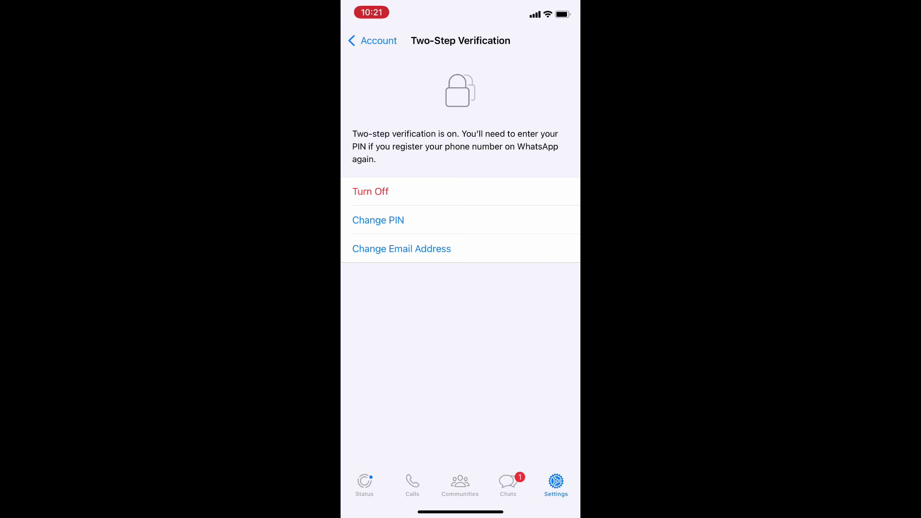